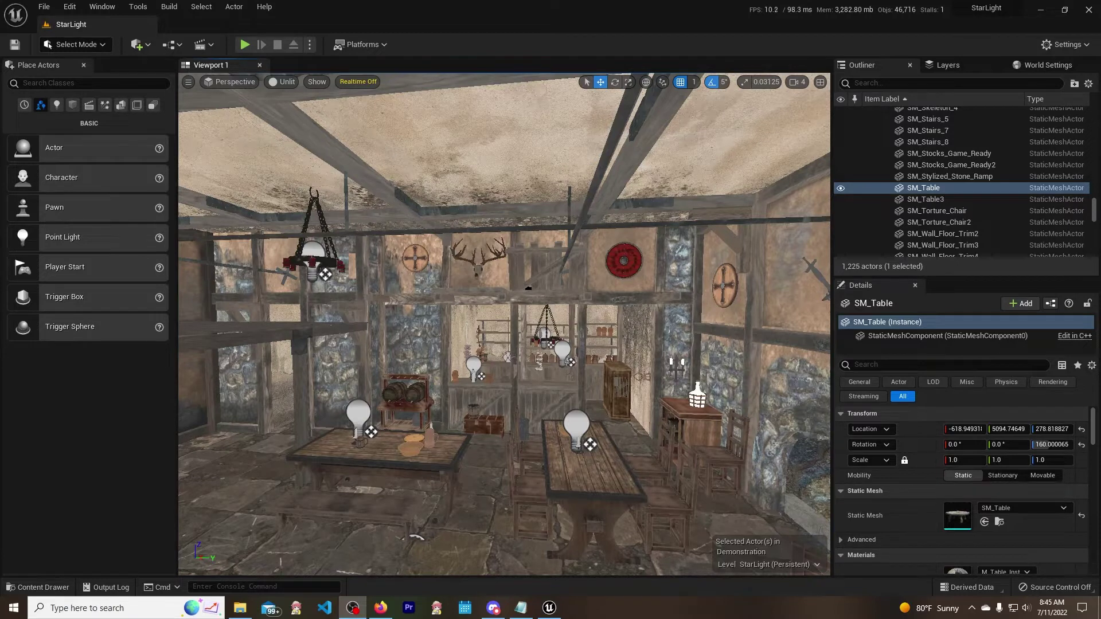
Swing the view to the tavern wall, then play-test the level by walking forward.
mouse_move(414, 538)
right_mouse_down()
mouse_move(482, 516)
mouse_move(465, 420)
right_mouse_up()
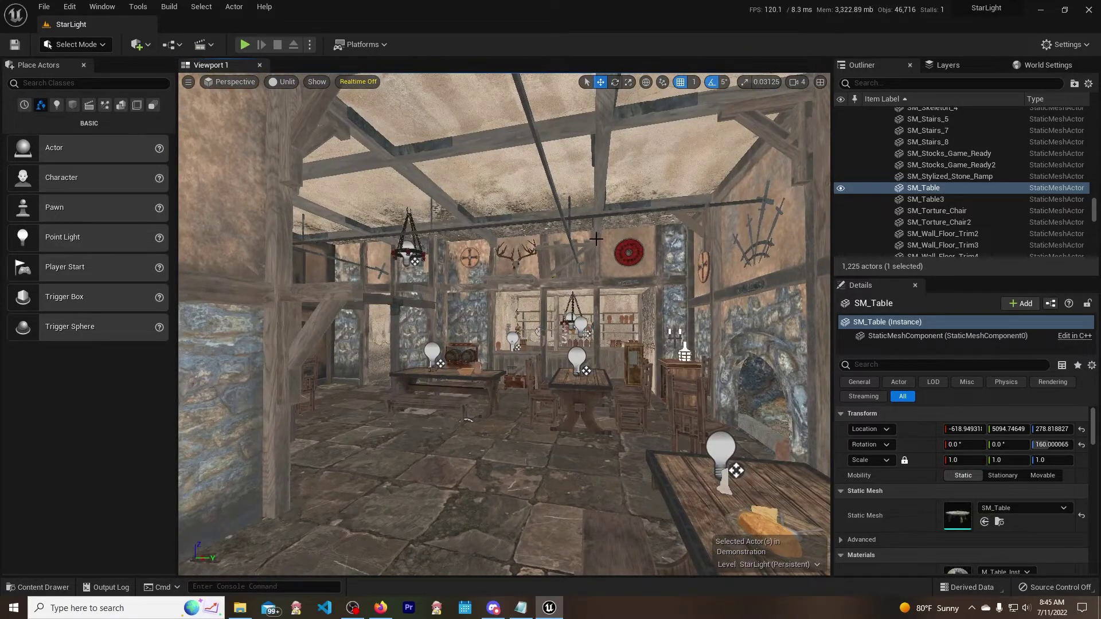
right_click_drag(465, 420, 465, 421)
left_click(244, 44)
left_click(495, 203)
key("w")
key("w")
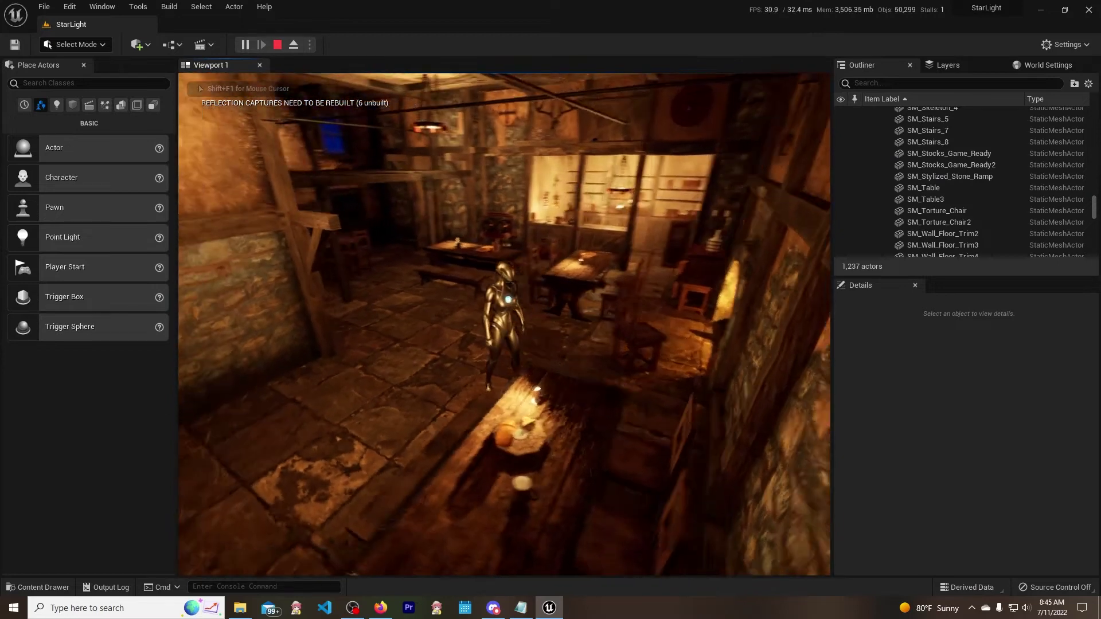
key("w")
key("Escape")
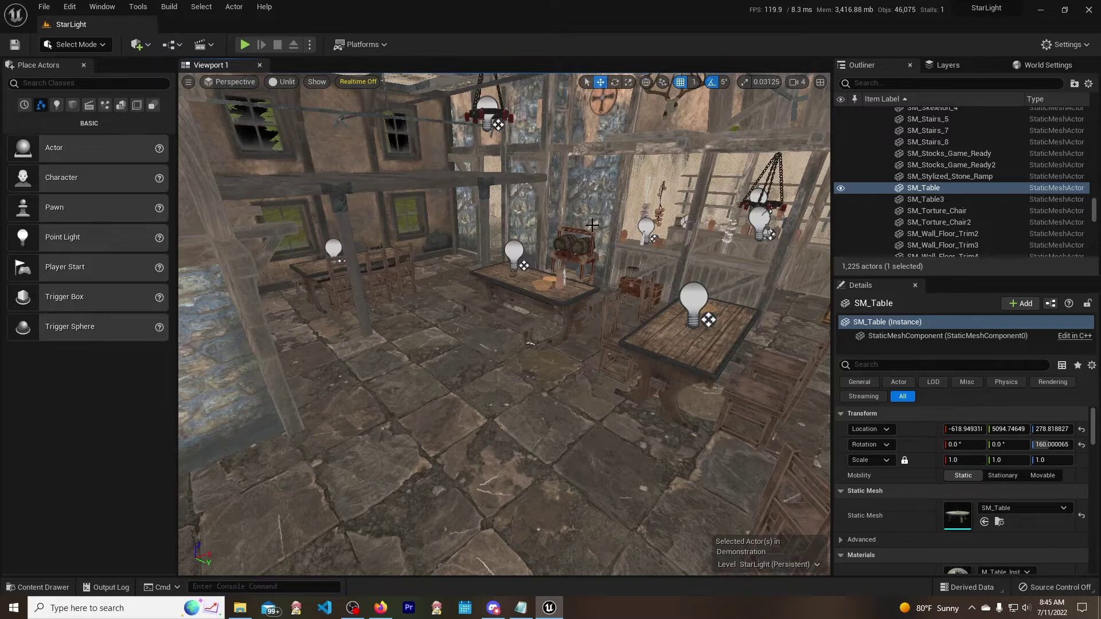
Open the FGWall1BrickArea wall mesh from the selected wall and dock its editor beside the level.
mouse_move(576, 239)
right_mouse_down()
mouse_move(557, 244)
mouse_move(582, 239)
right_mouse_up()
left_click(354, 444)
left_click(473, 262)
right_click(472, 262)
left_click(504, 282)
double_click(314, 473)
left_click_drag(839, 27, 248, 26)
scroll(979, 311, "down", 3)
scroll(971, 303, "down", 1)
scroll(957, 423, "up", 3)
scroll(957, 422, "up", 1)
scroll(989, 258, "down", 2)
scroll(1003, 336, "down", 2)
Set reduction Termination to Any with 20% triangles and vertices, apply, then re-edit Percent Triangles.
left_click(938, 437)
left_click(966, 465)
left_click(980, 452)
type("20")
key("Return")
left_click(987, 465)
type("20")
key("Return")
left_click(982, 514)
left_click(947, 449)
type("5")
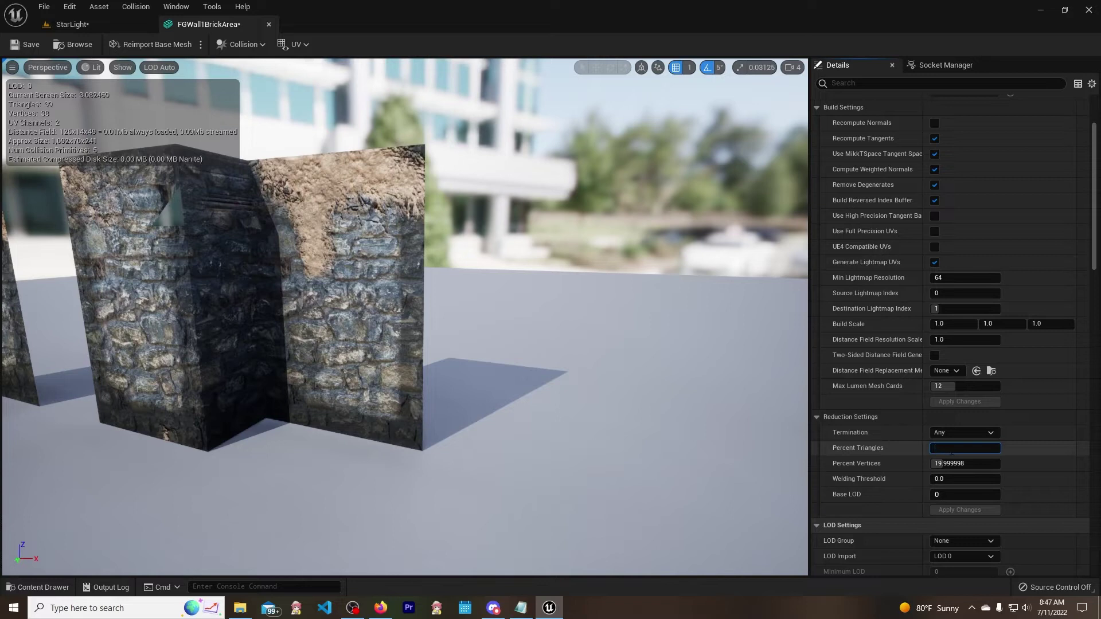